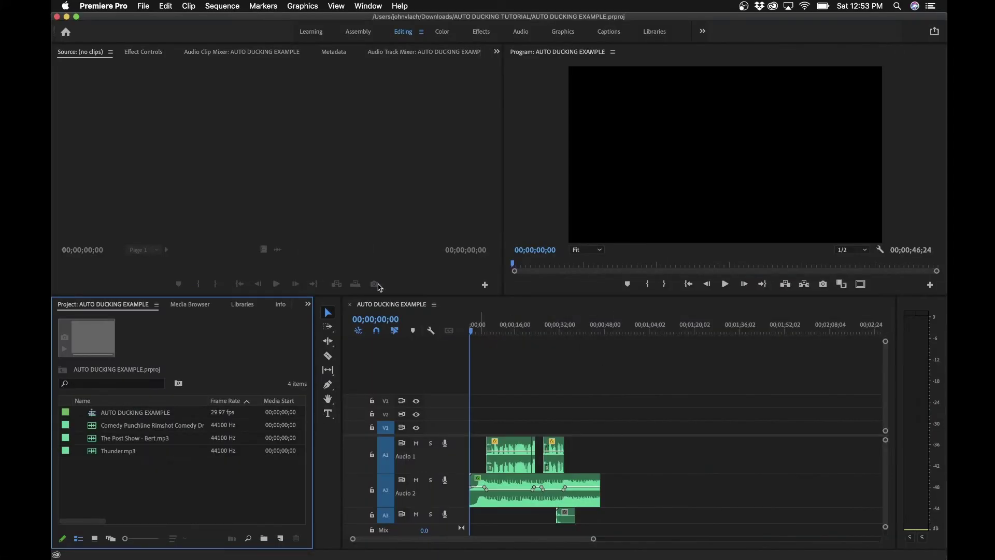
Enlarge the audio track area, then inspect the Audio 2 music clip and first Audio 1 dialogue clip
click(582, 384)
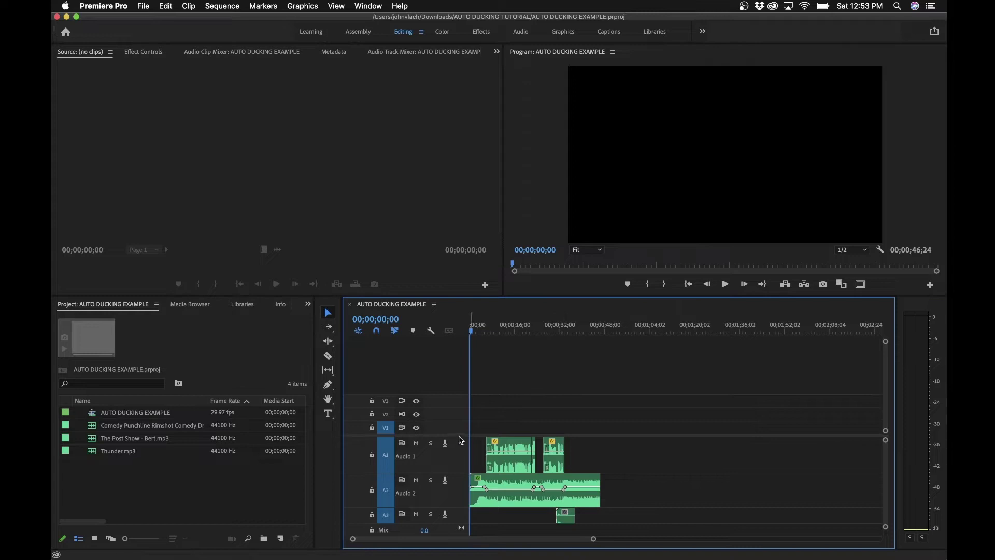
drag(460, 436, 461, 392)
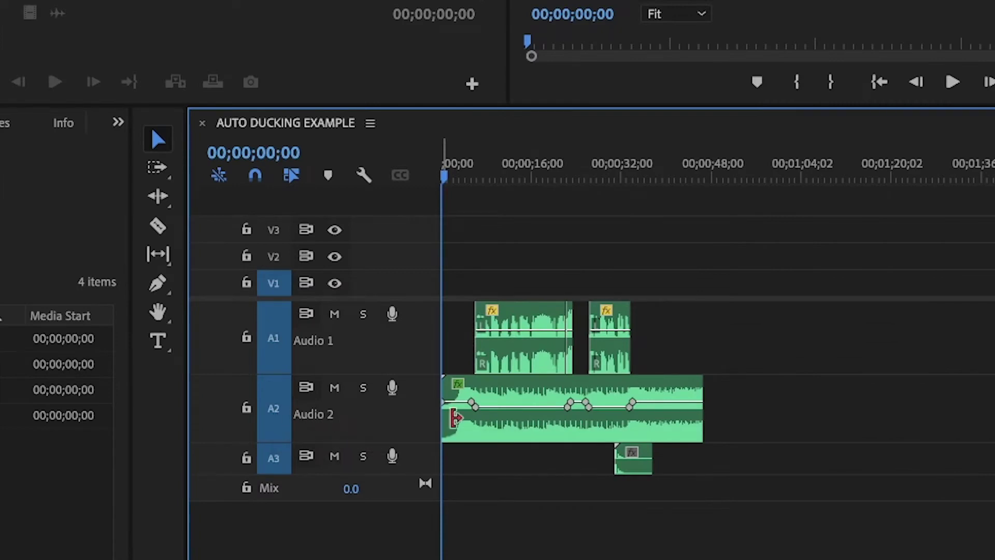
click(515, 439)
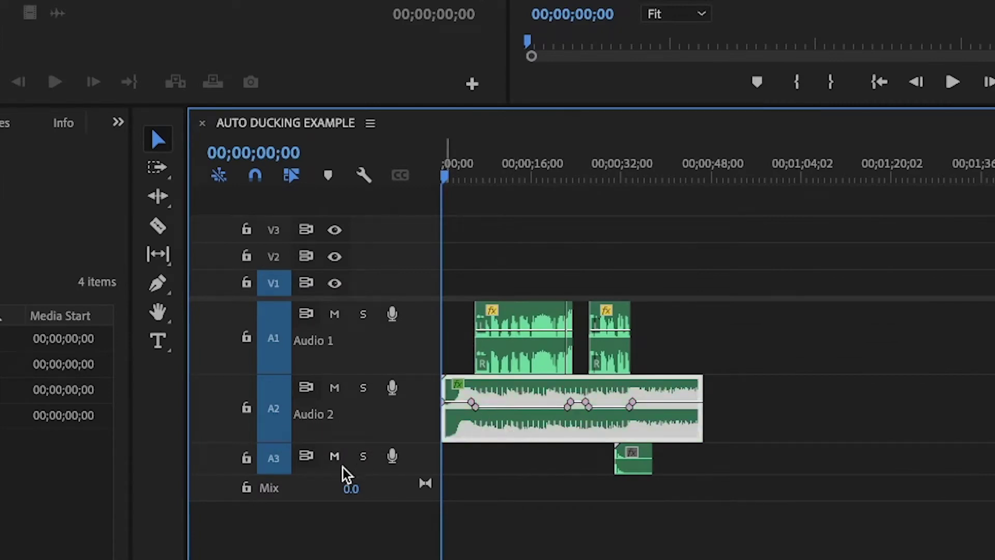
click(525, 356)
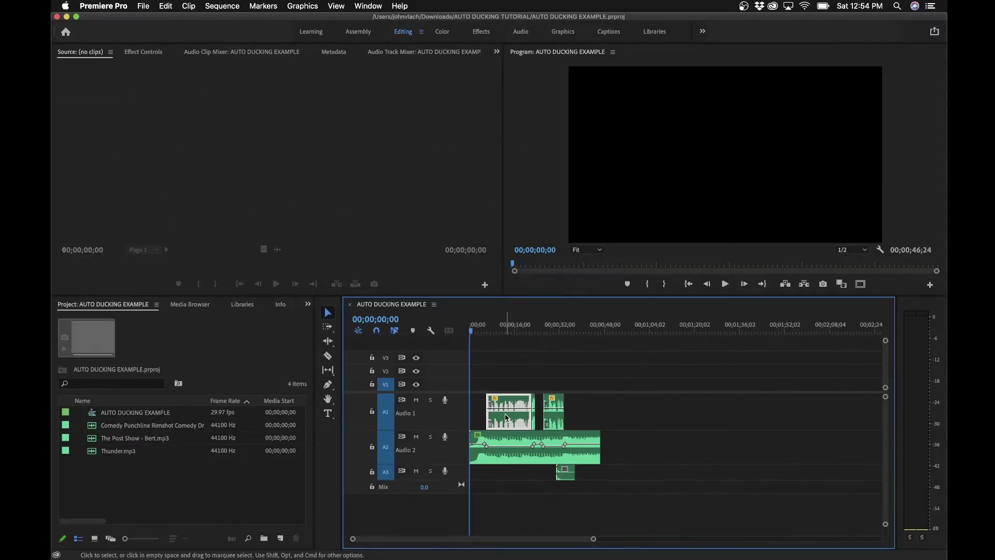
Switch to the Audio workspace and tag the first Audio 1 clip as Dialogue
click(521, 33)
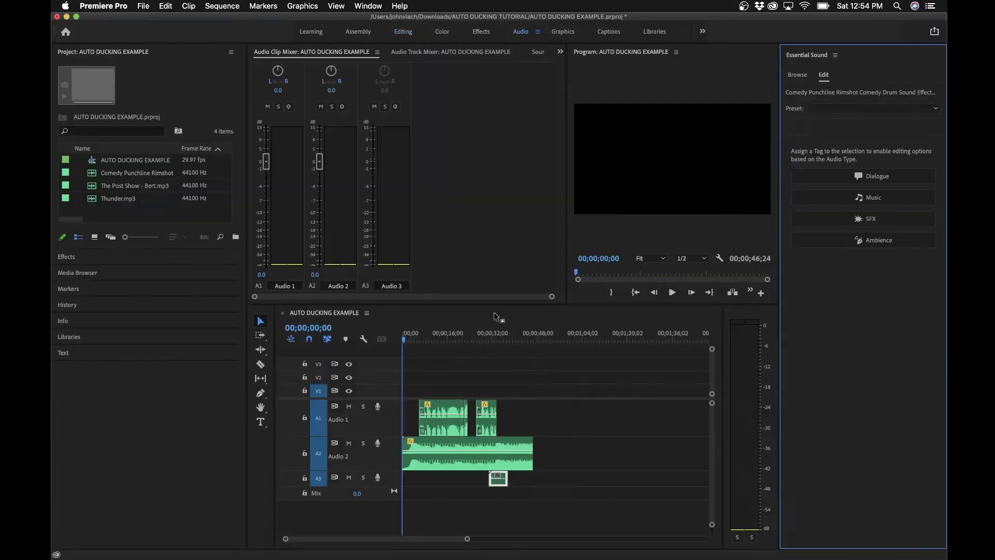
click(443, 389)
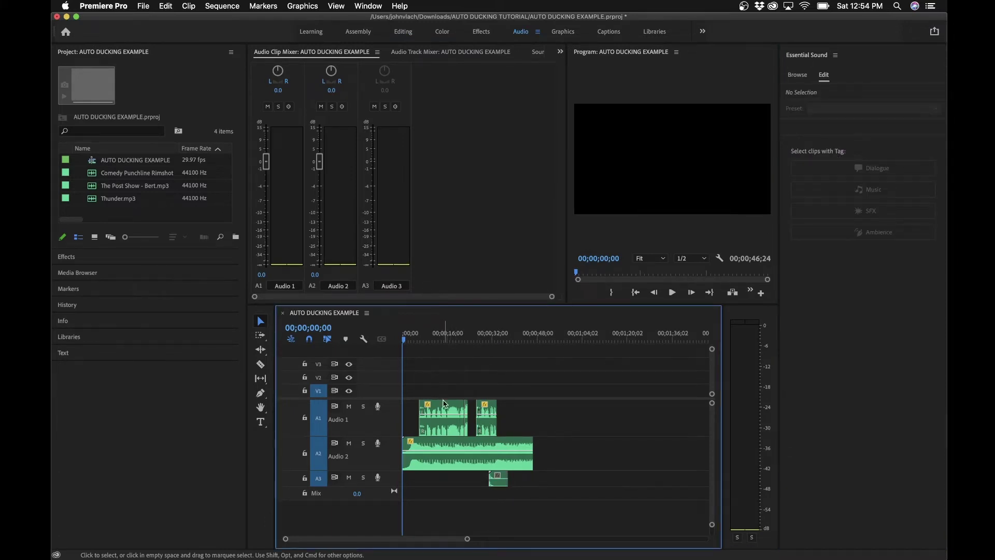
click(444, 403)
key(equal)
key(equal)
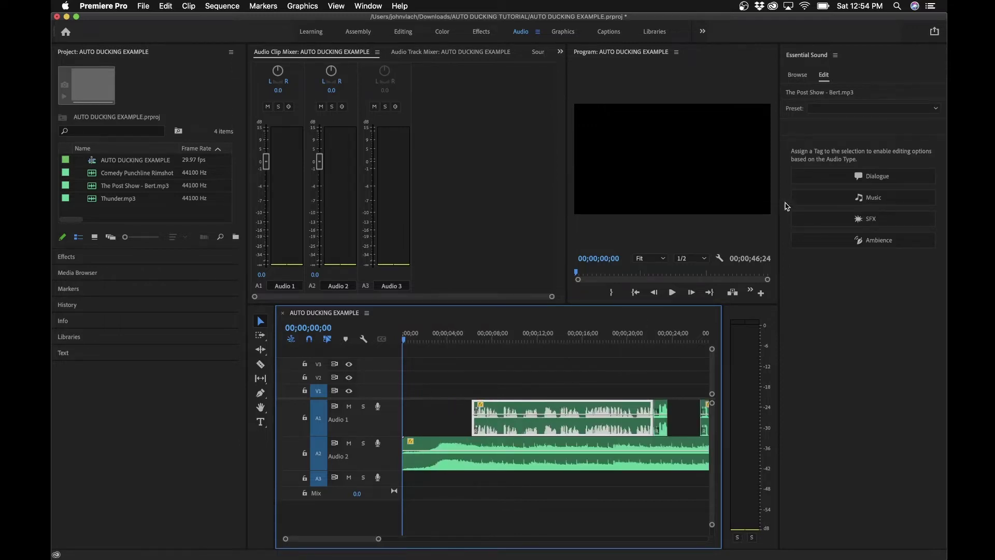
click(892, 178)
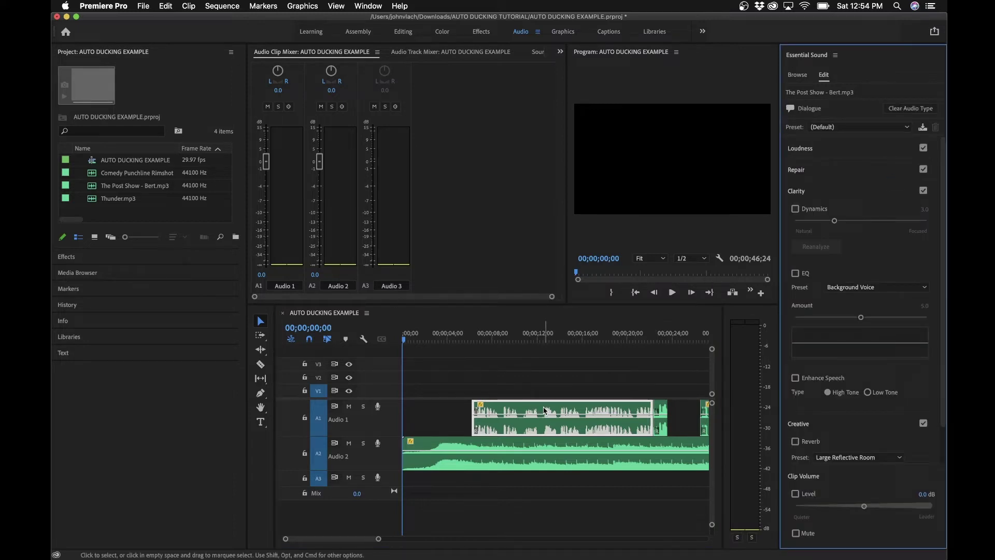
Tag the later and small Audio 1 clips as Dialogue too
scroll(643, 392, down, 5)
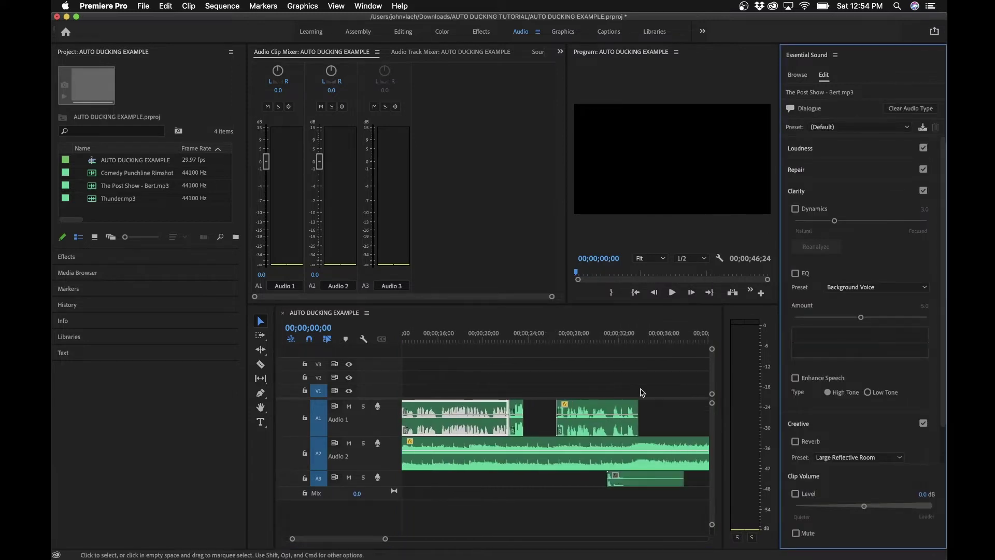
click(585, 342)
click(596, 417)
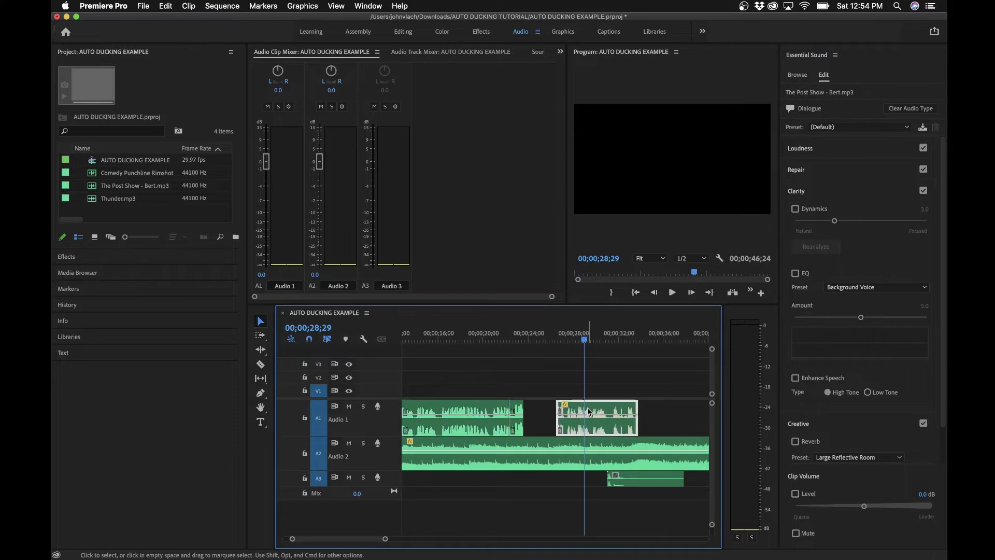
shift+click(519, 412)
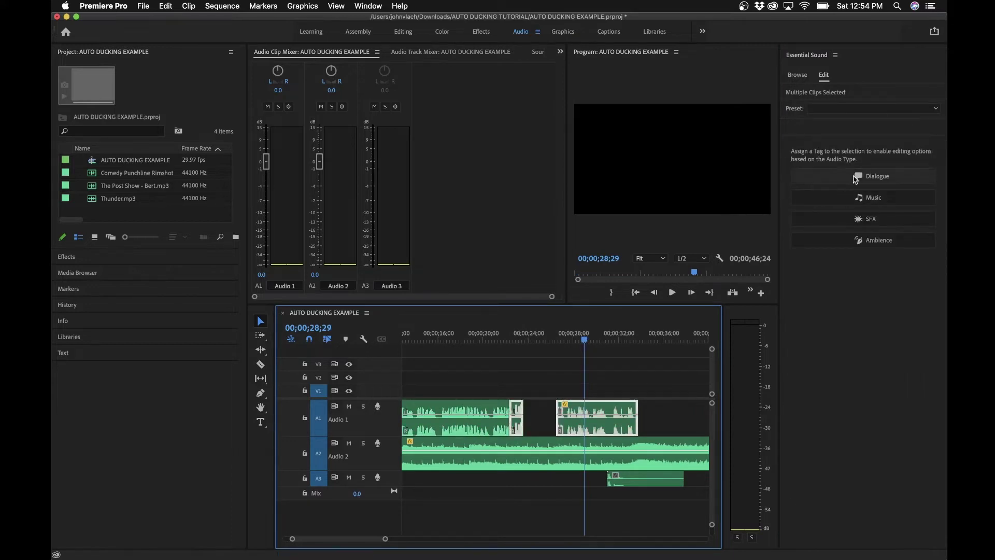
click(873, 178)
click(536, 414)
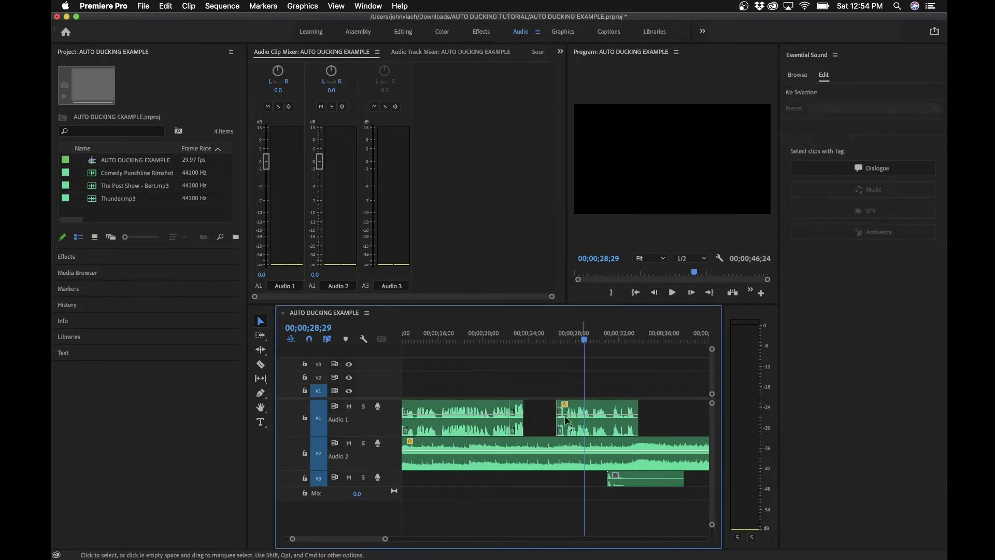
scroll(596, 410, up, 5)
Tag Thunder.mp3 on Audio 2 as Music
click(516, 464)
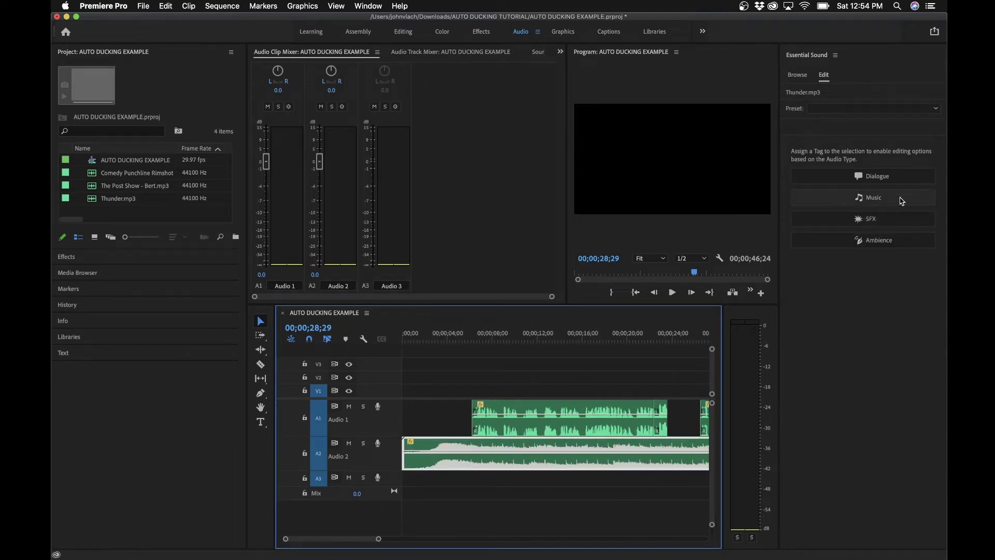
click(884, 200)
click(627, 376)
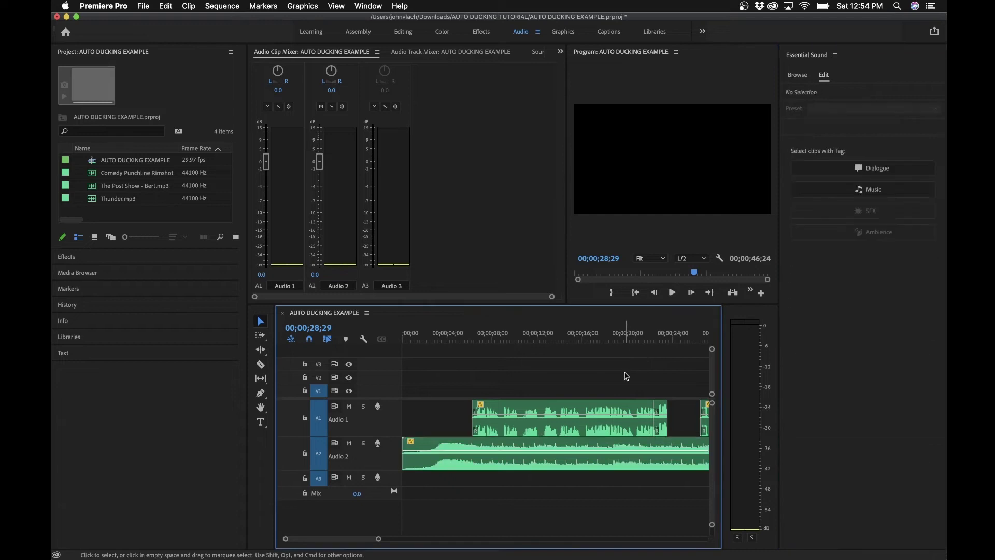
Zoom out and tag the Comedy Punchline Rimshot clip on Audio 3 as SFX
key(minus)
click(591, 482)
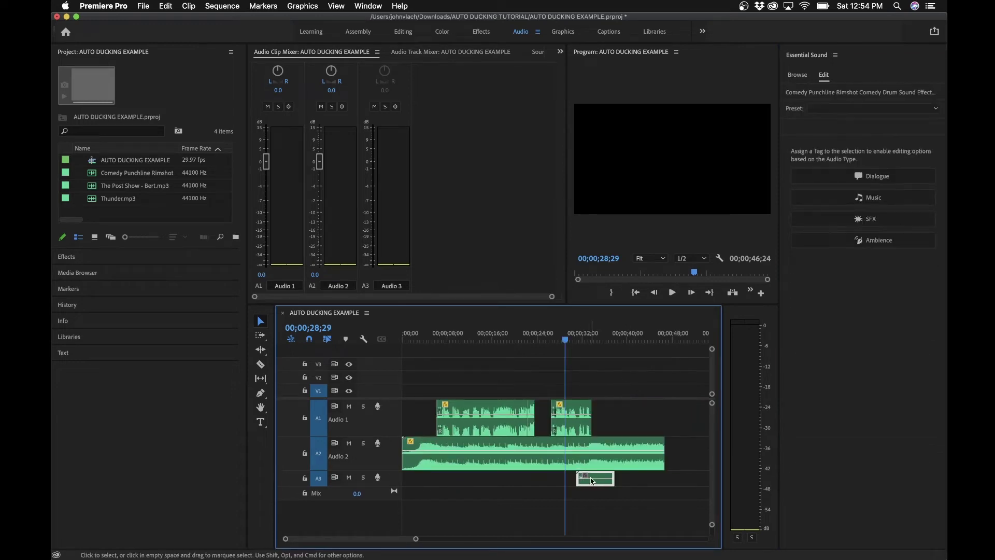
click(876, 219)
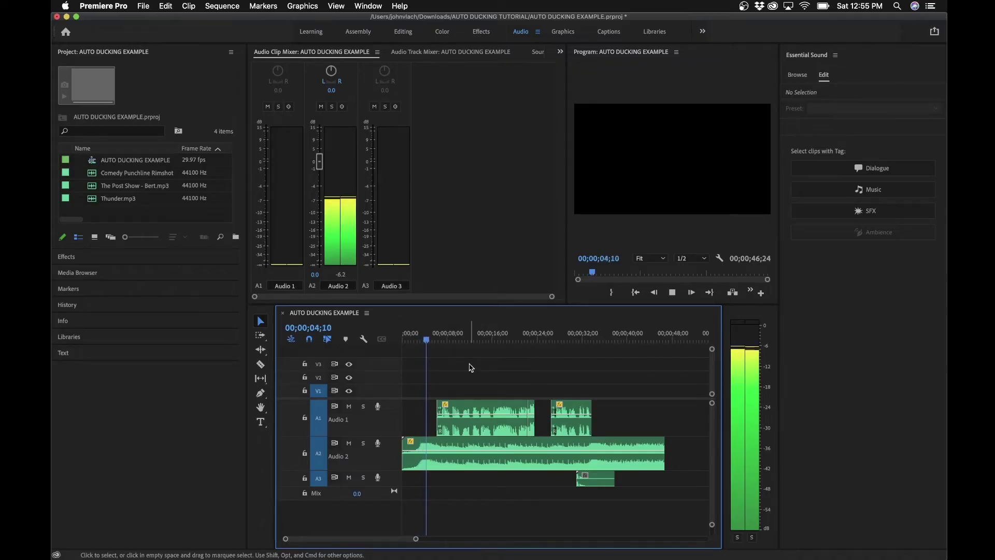
Replay the sequence and select Thunder.mp3 to show its Music and Ducking settings
key(space)
key(space)
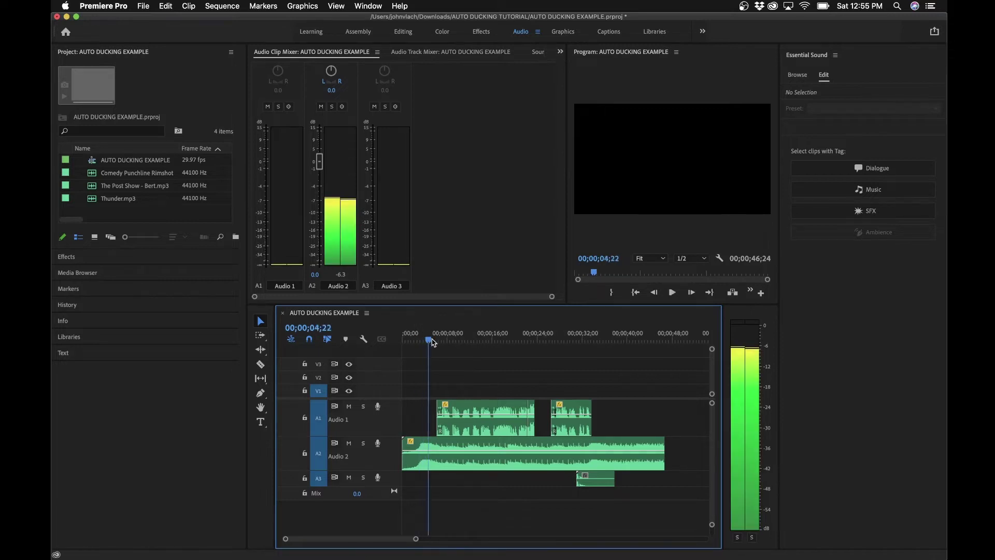
key(space)
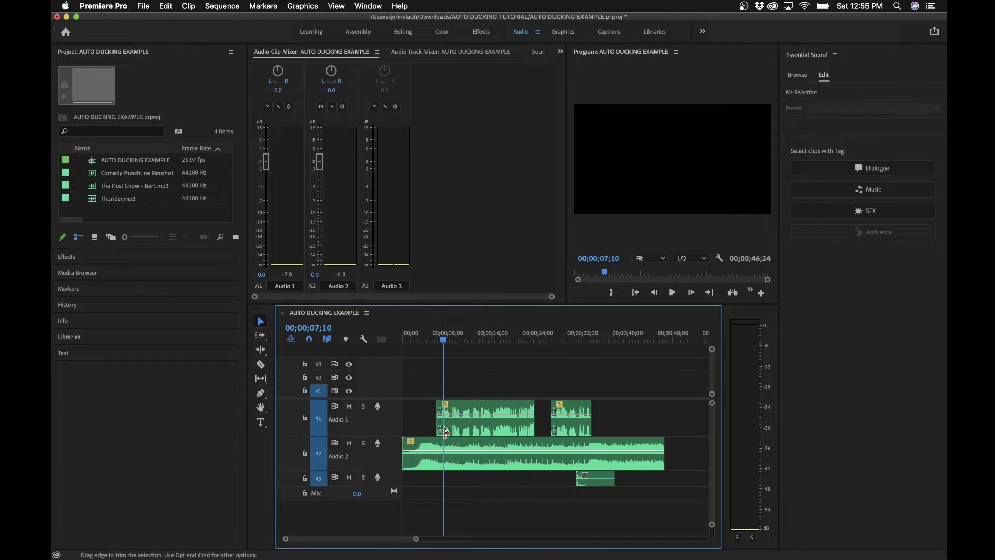
click(450, 456)
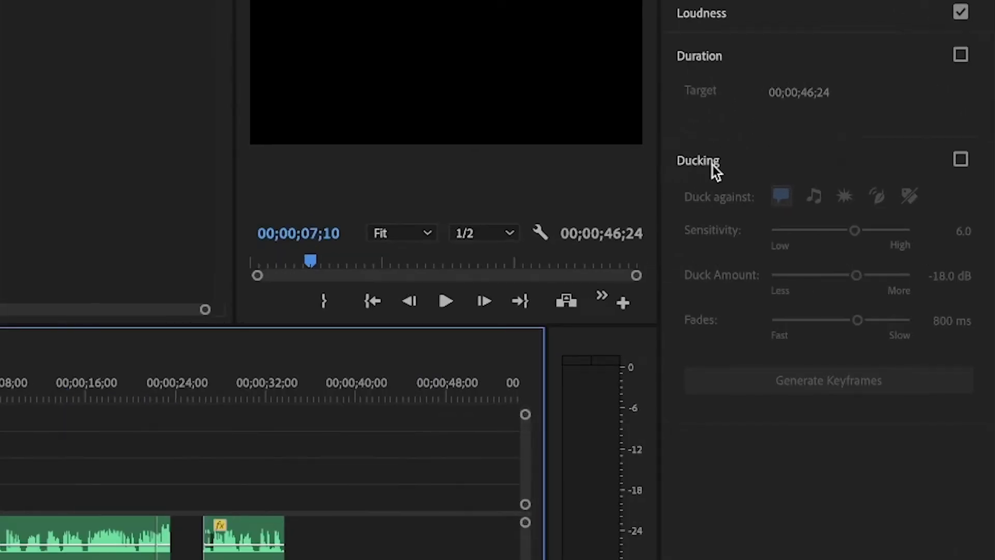
Enable ducking on Thunder.mp3 with sensitivity 6.0 and a -16 dB duck amount
click(961, 160)
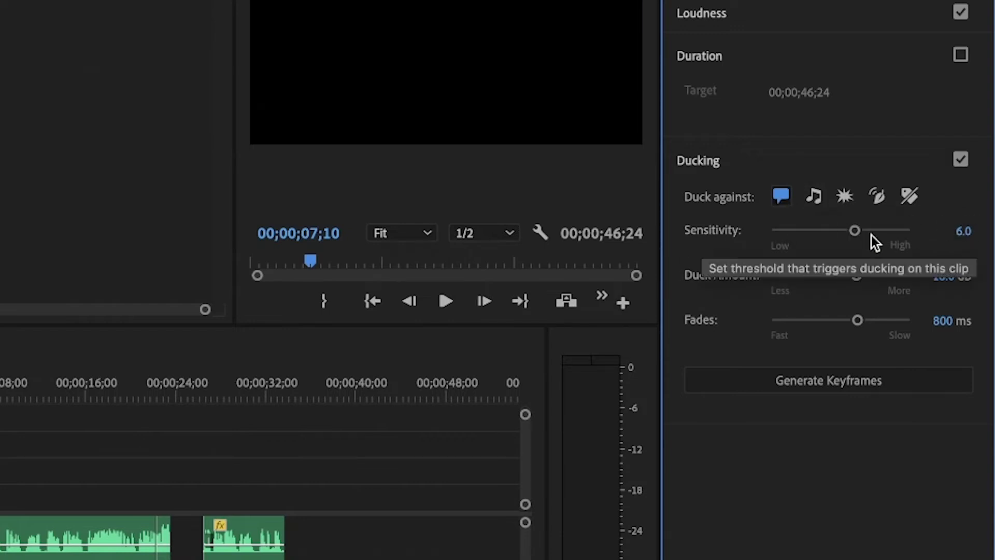
drag(855, 231, 884, 229)
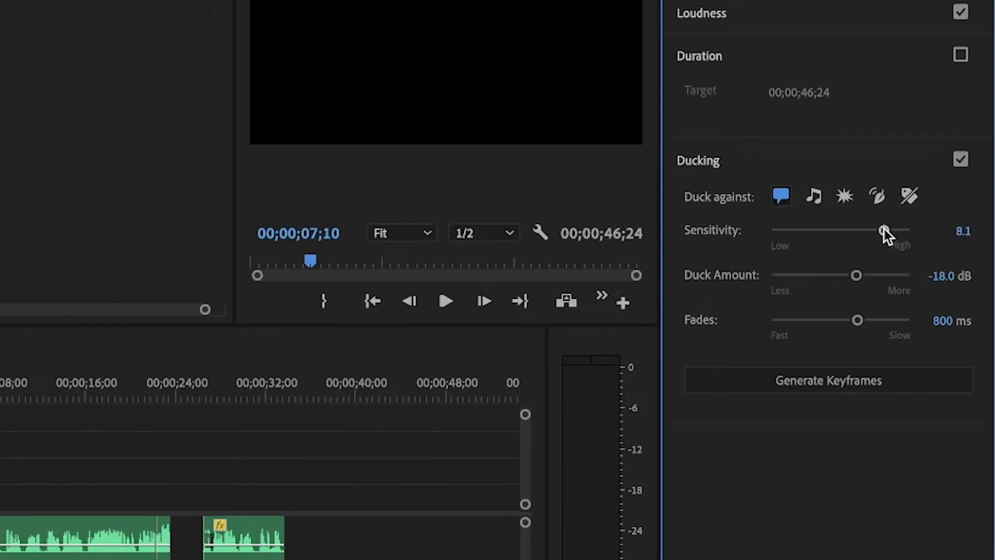
drag(884, 229, 794, 232)
drag(793, 231, 839, 231)
click(960, 230)
text(6)
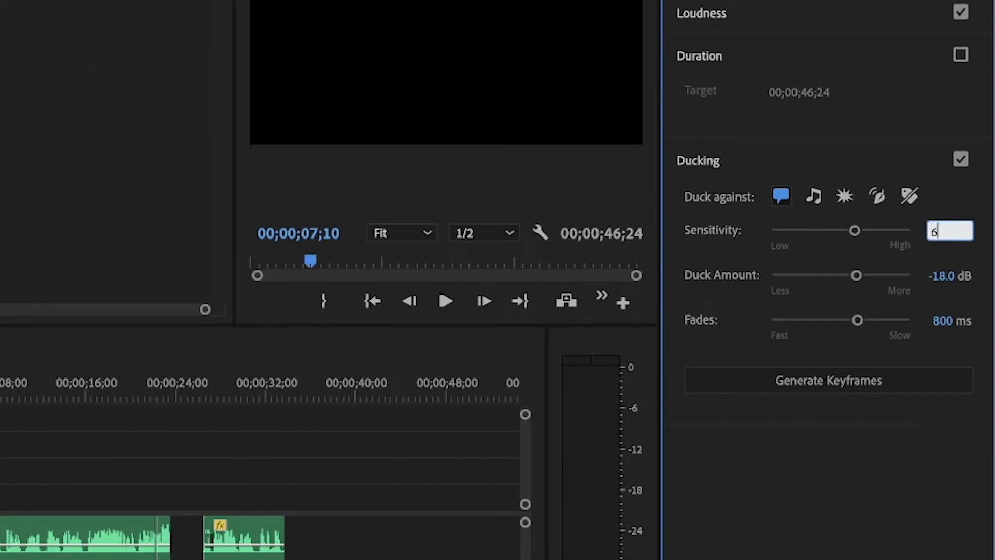
key(Return)
click(959, 271)
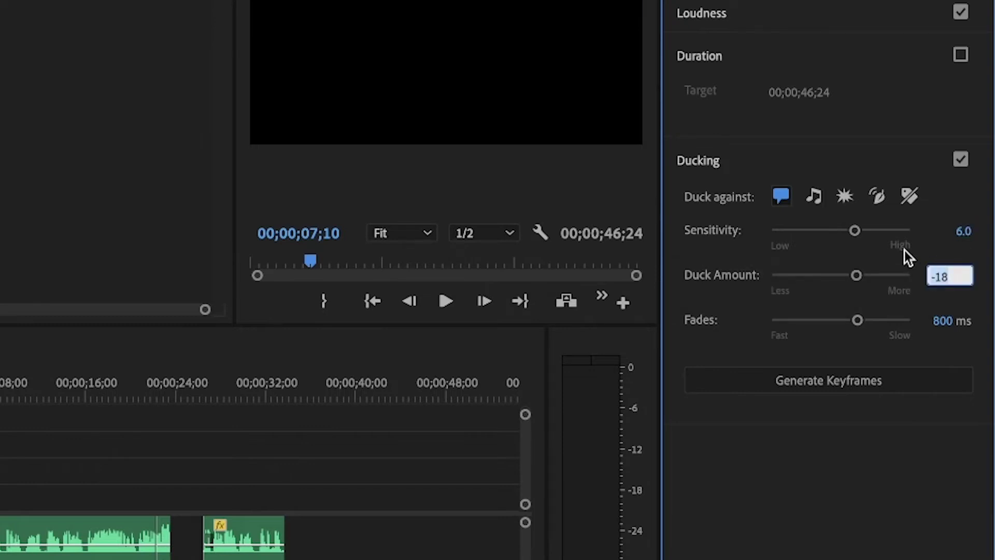
key(BackSpace)
text(-16)
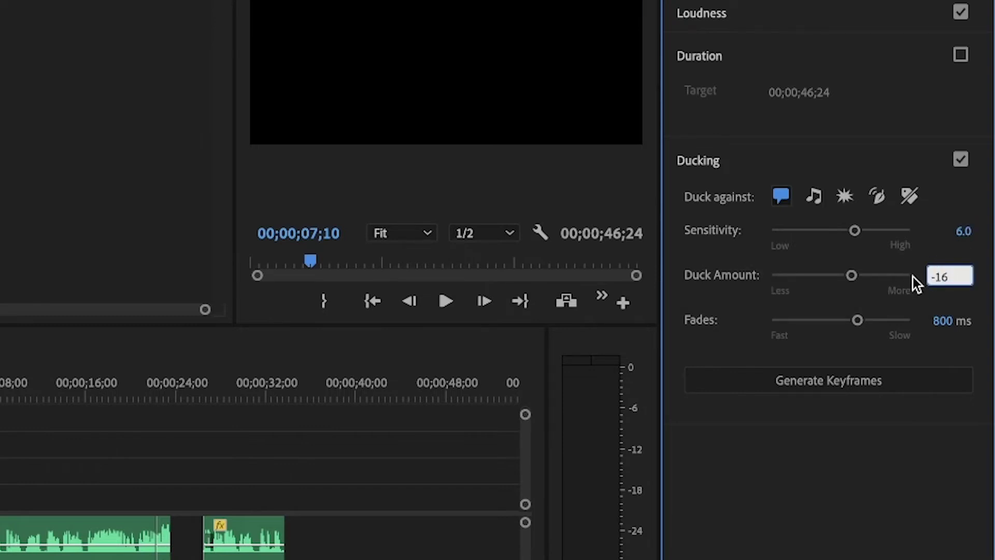
key(Return)
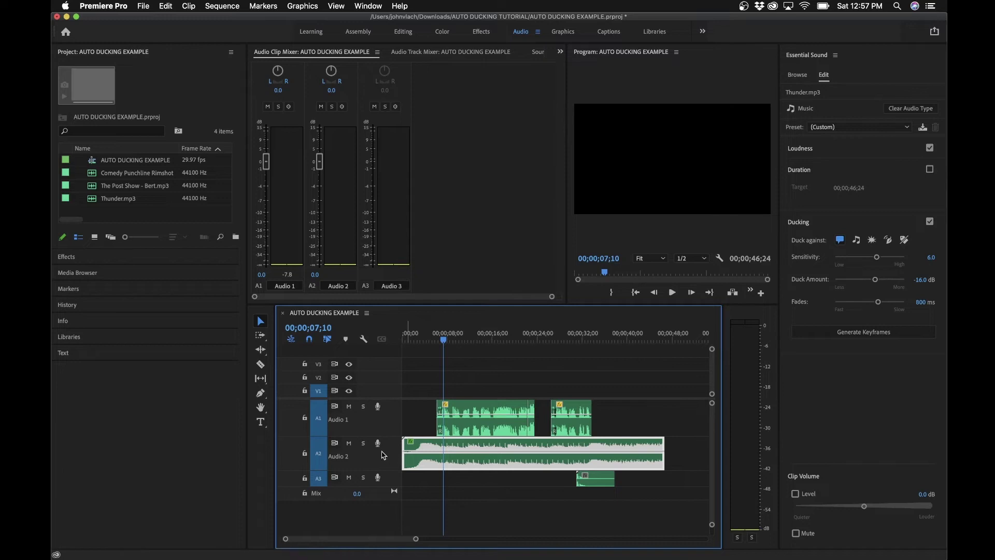
Solo Audio 2 to preview the music alone, then unsolo it
click(363, 445)
key(space)
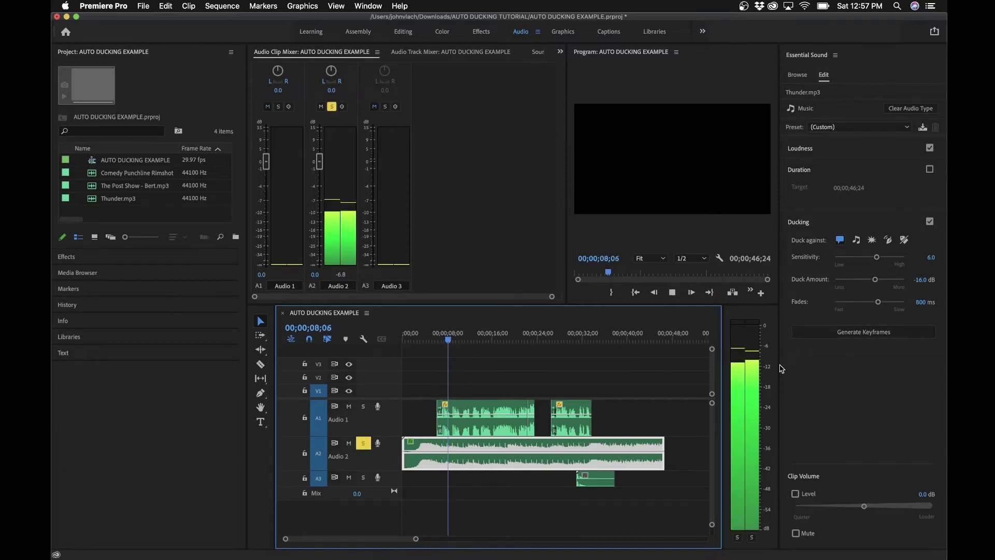
key(space)
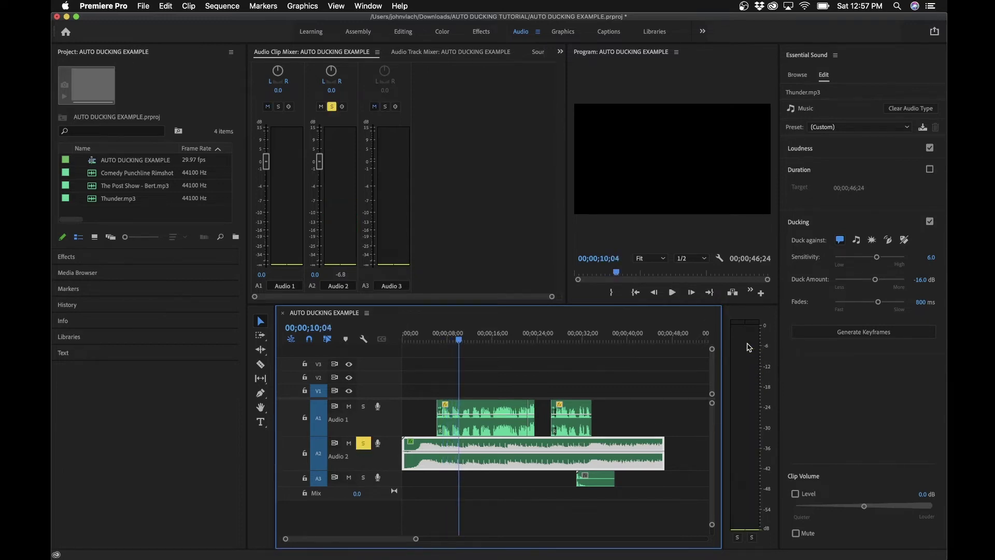
click(363, 443)
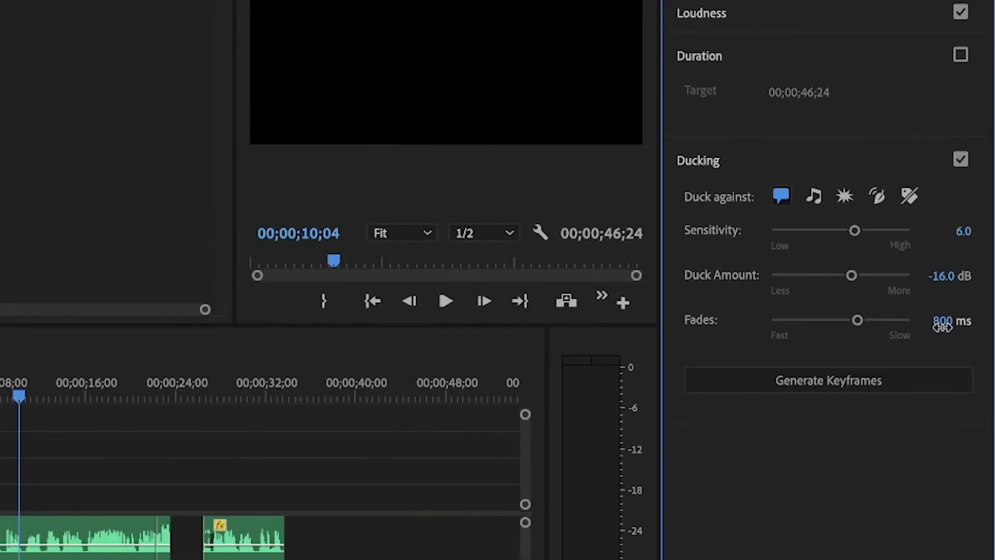
Set the ducking fades to 600 ms and generate ducking keyframes on Thunder.mp3
text(600)
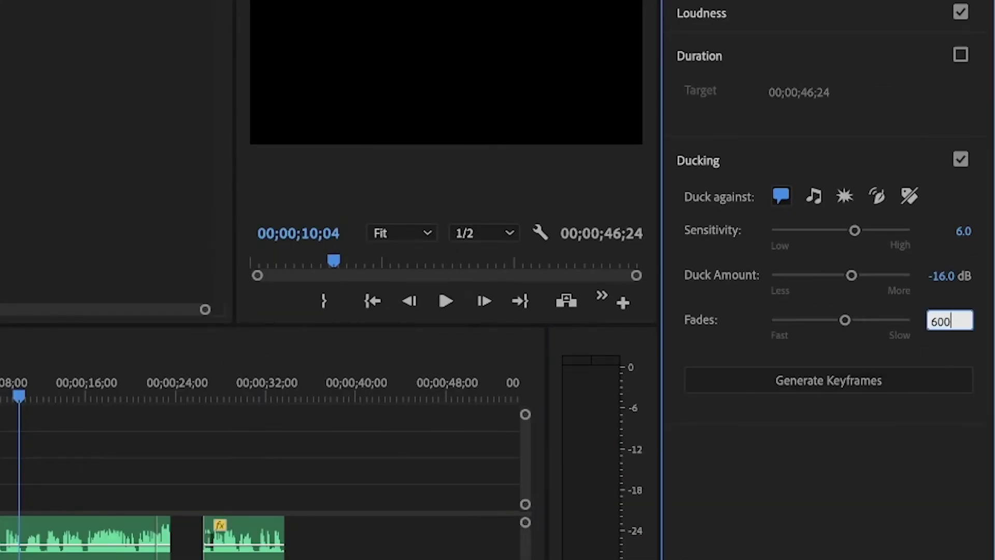
key(Return)
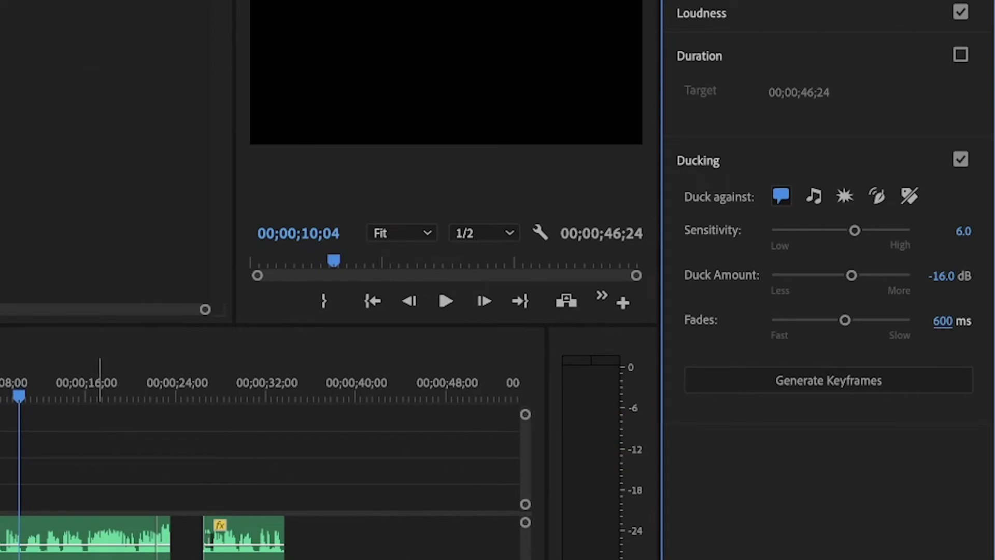
click(769, 380)
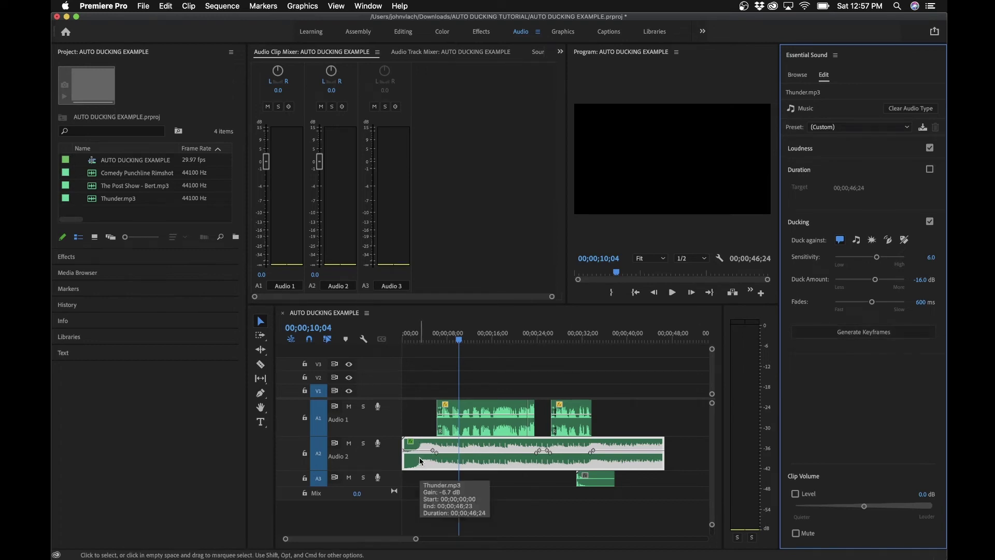
click(429, 339)
key(=)
key(=)
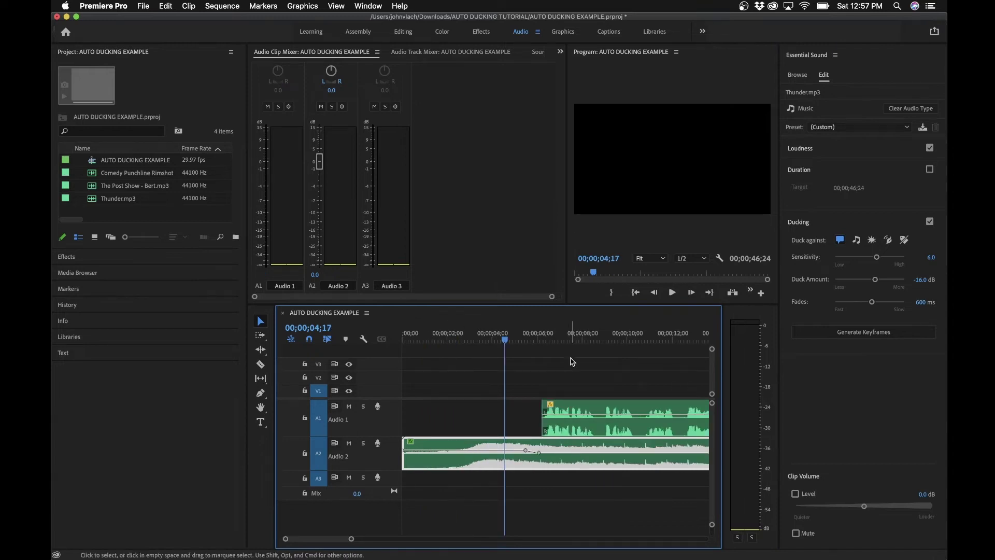
key(minus)
key(minus)
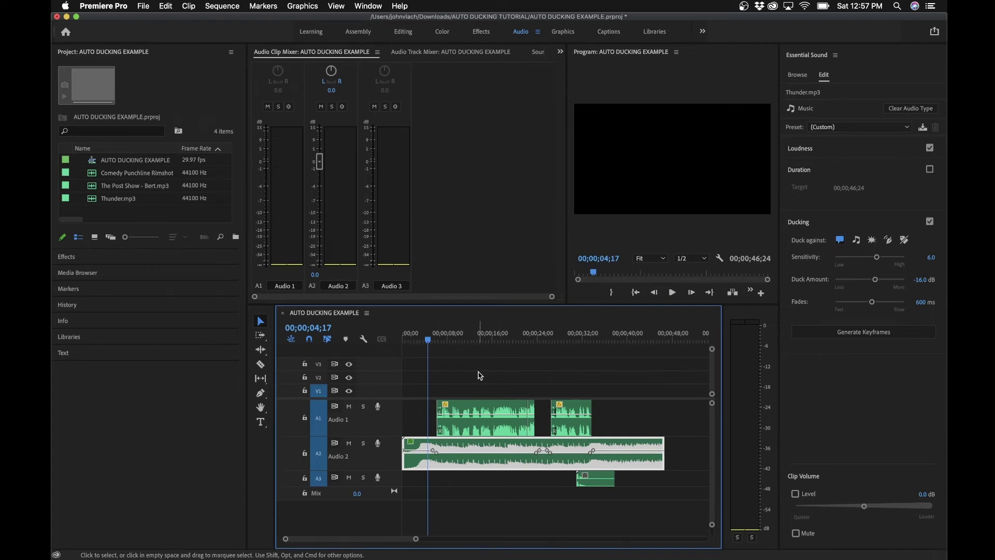
key(space)
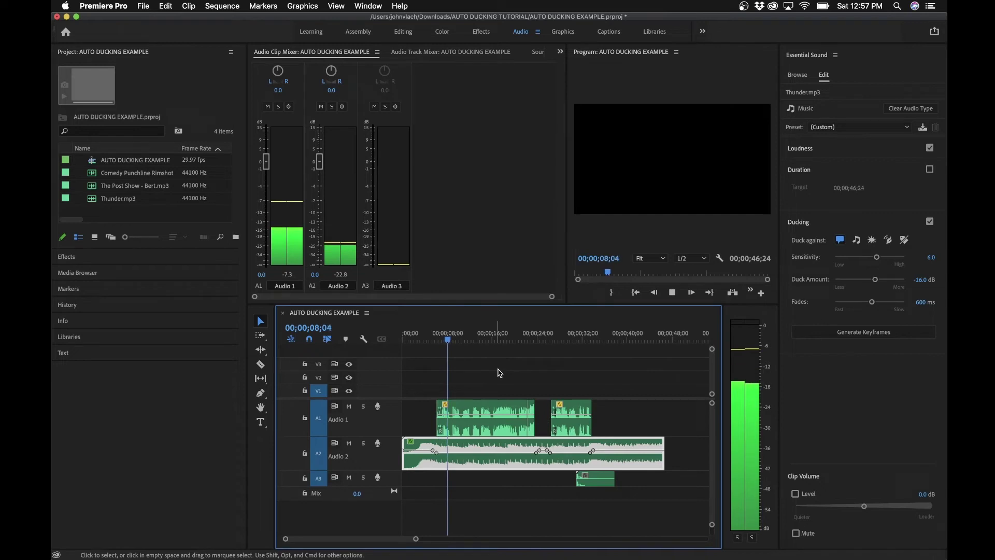
click(529, 334)
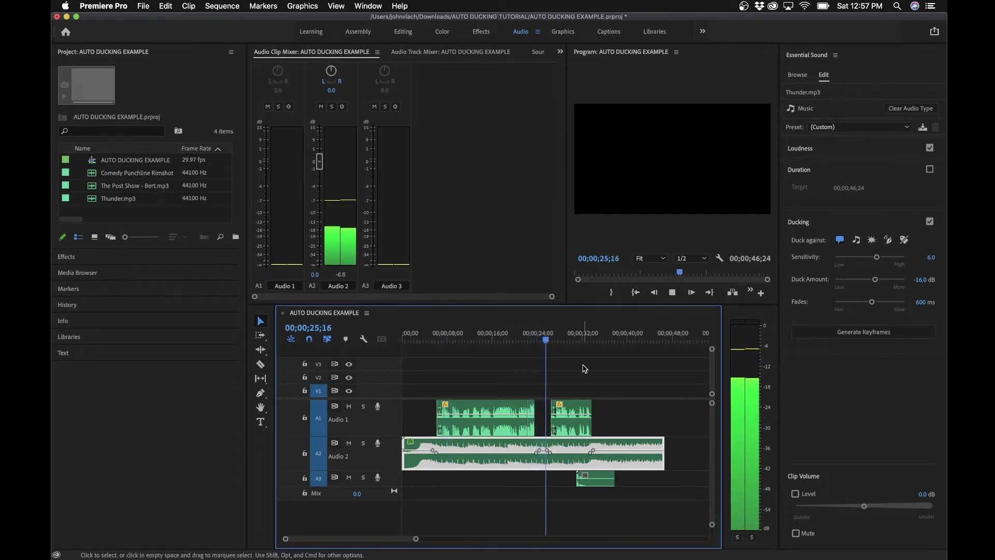
key(space)
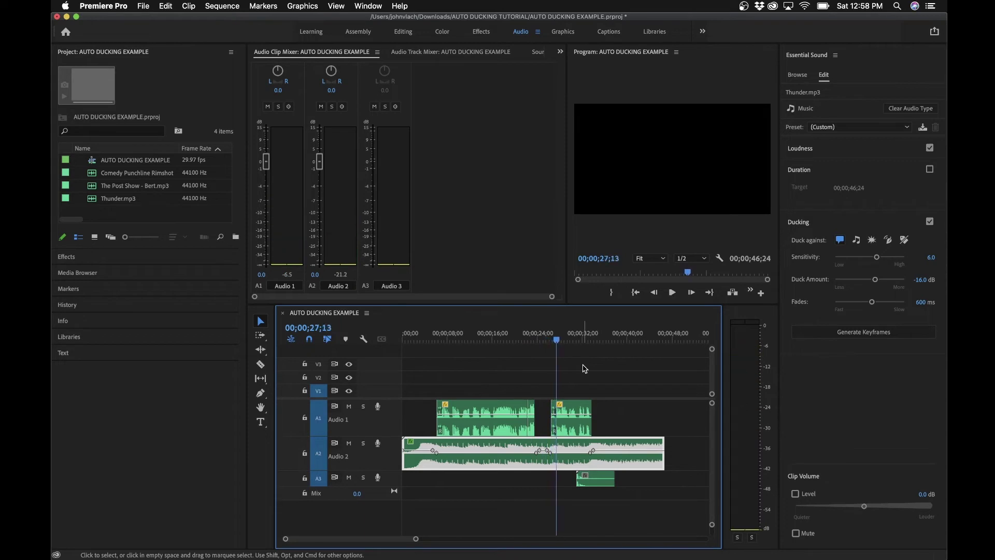
key(space)
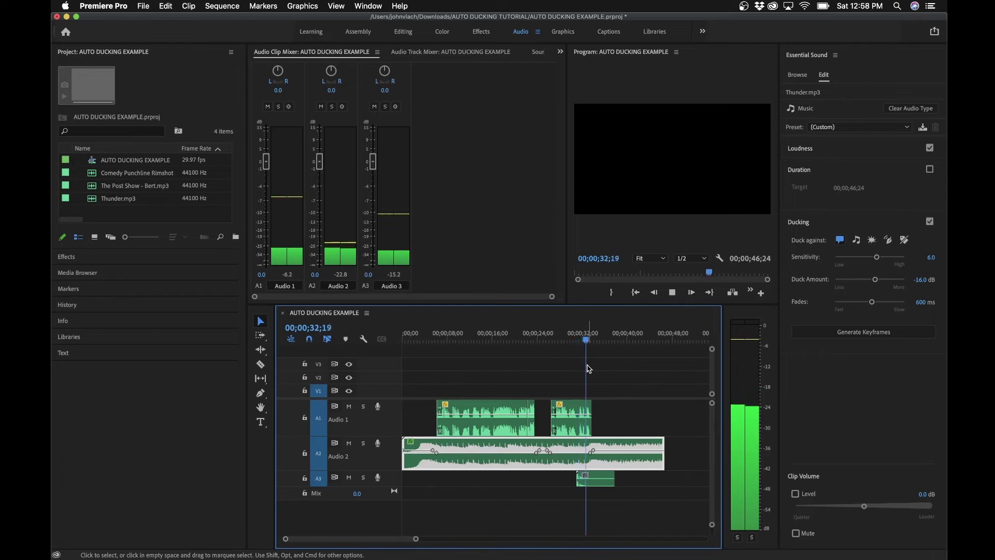
key(space)
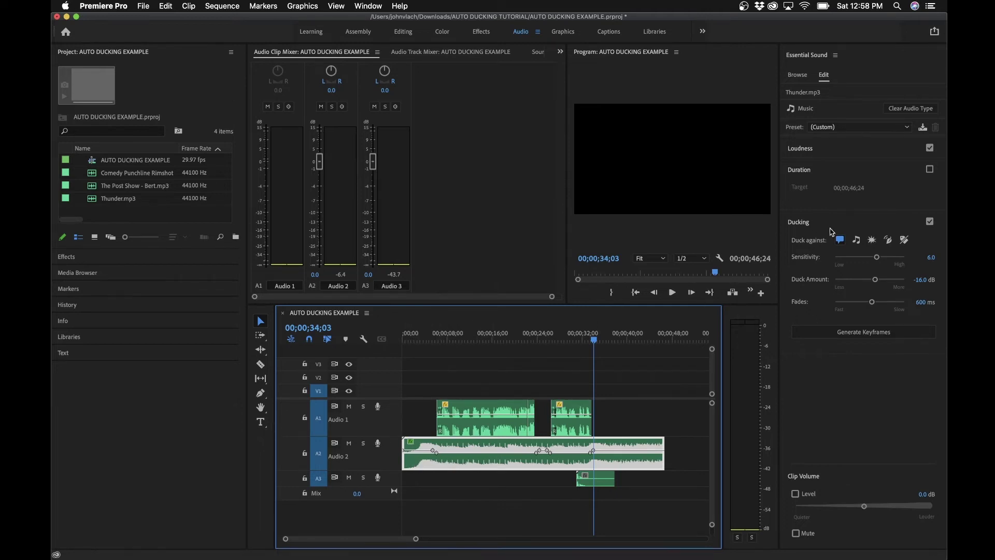
right_click(501, 466)
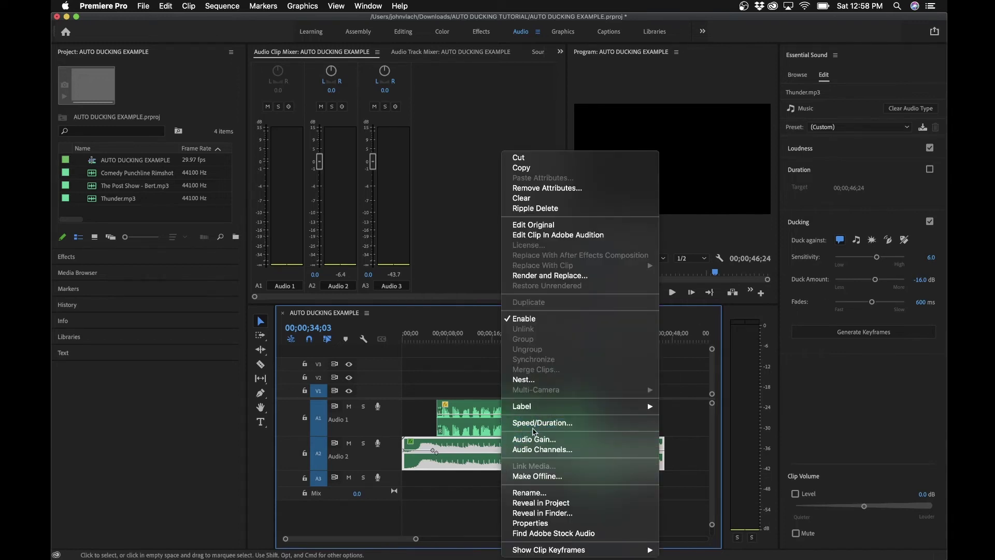
Lower the Thunder clip's audio gain by 20 dB and move the playhead to 16 seconds
click(536, 438)
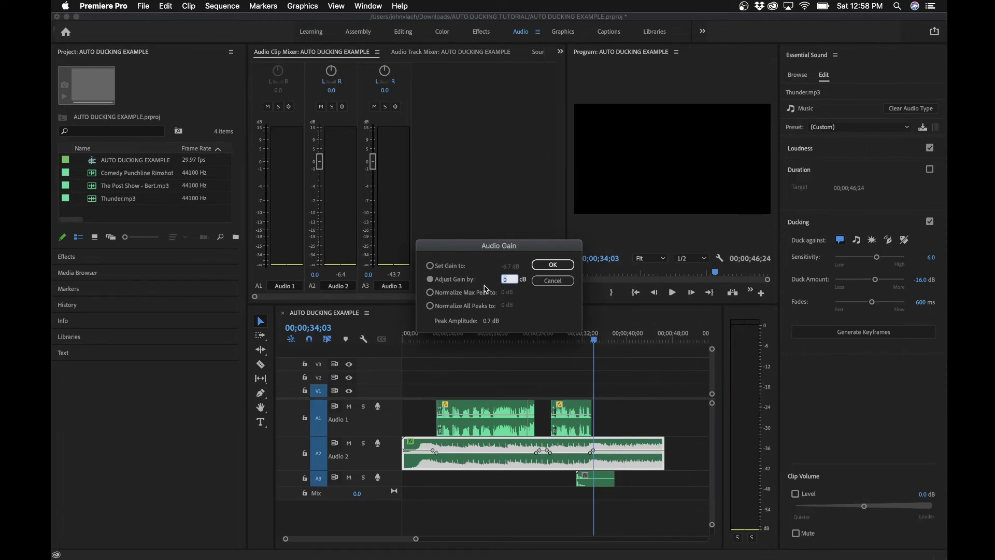
key(Return)
click(493, 334)
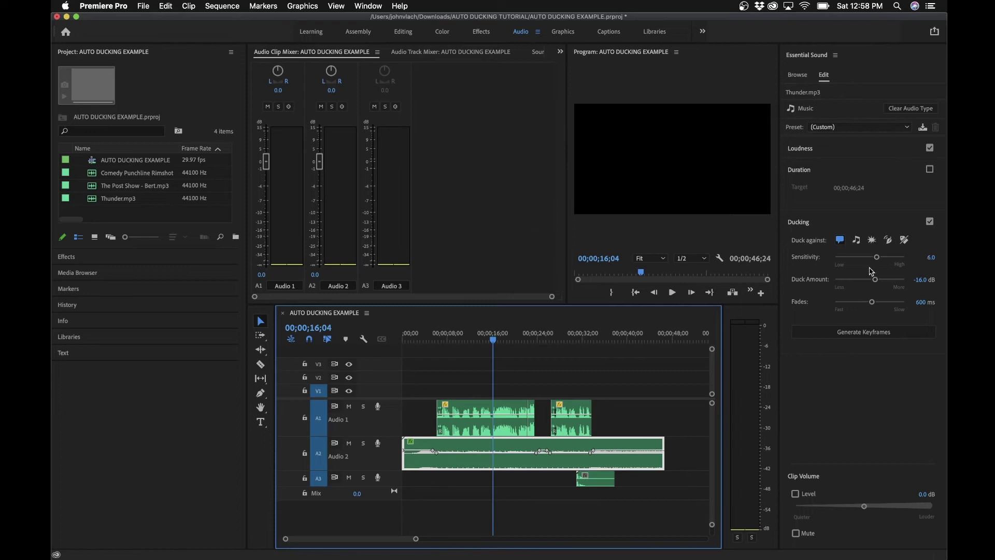
Duck the music against SFX only, with 300 ms fades, and regenerate its keyframes
click(874, 241)
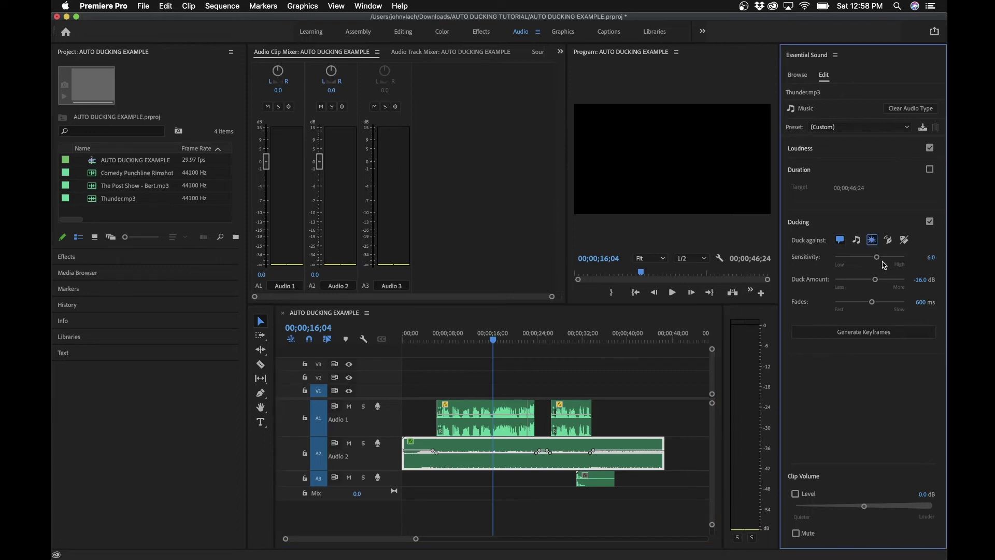
click(924, 302)
key(Return)
click(842, 241)
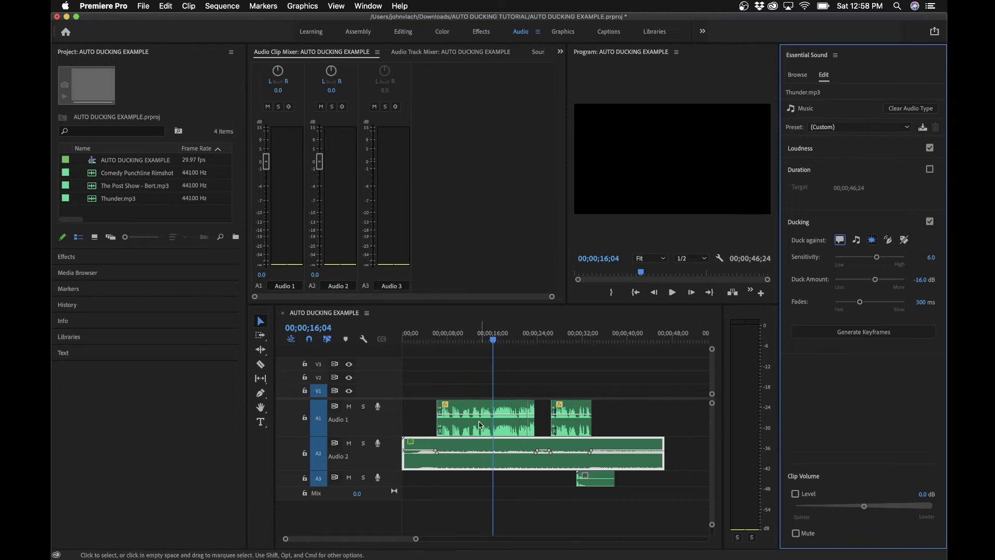
click(852, 337)
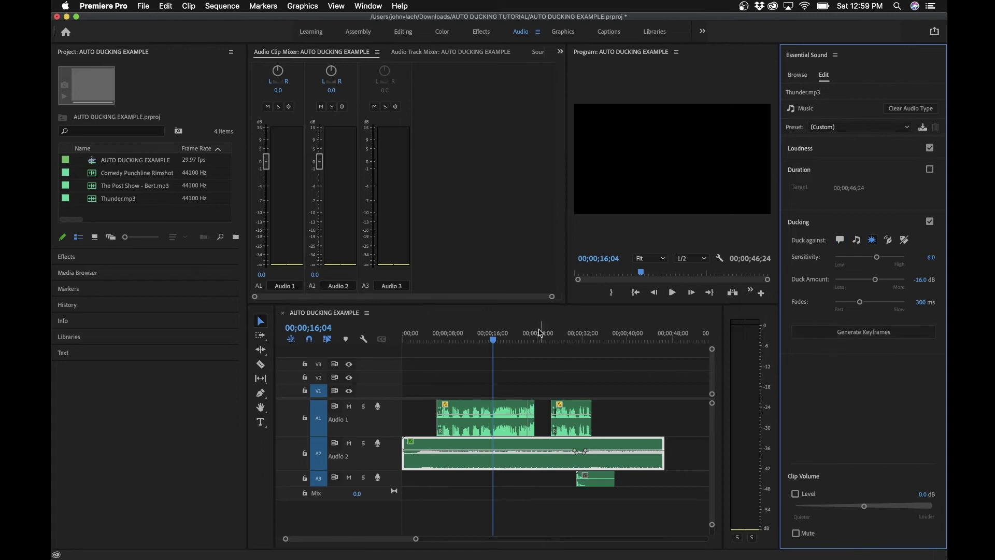
Play from 16 s past the 25 s rimshot, then select the rimshot and dialogue clips
key(space)
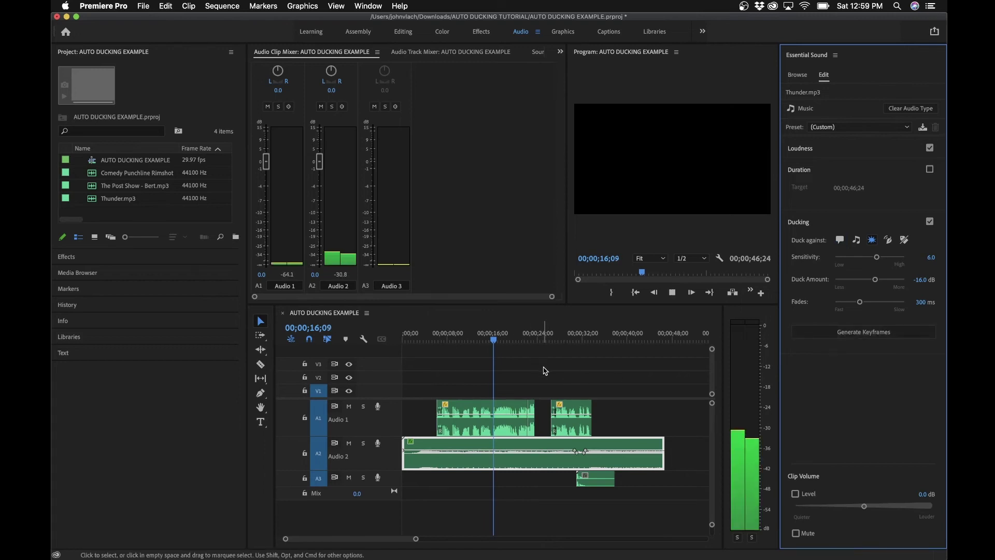
click(550, 335)
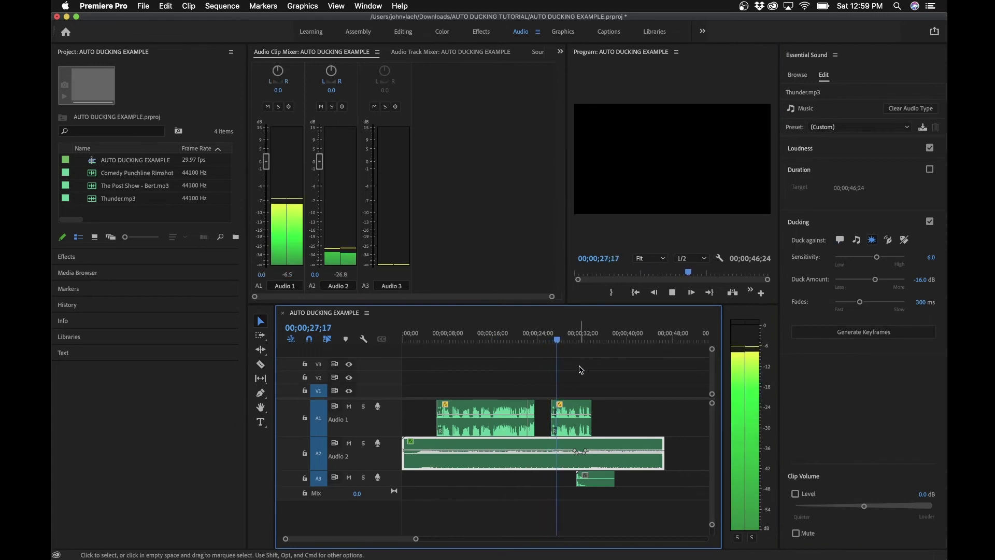
key(=)
key(=)
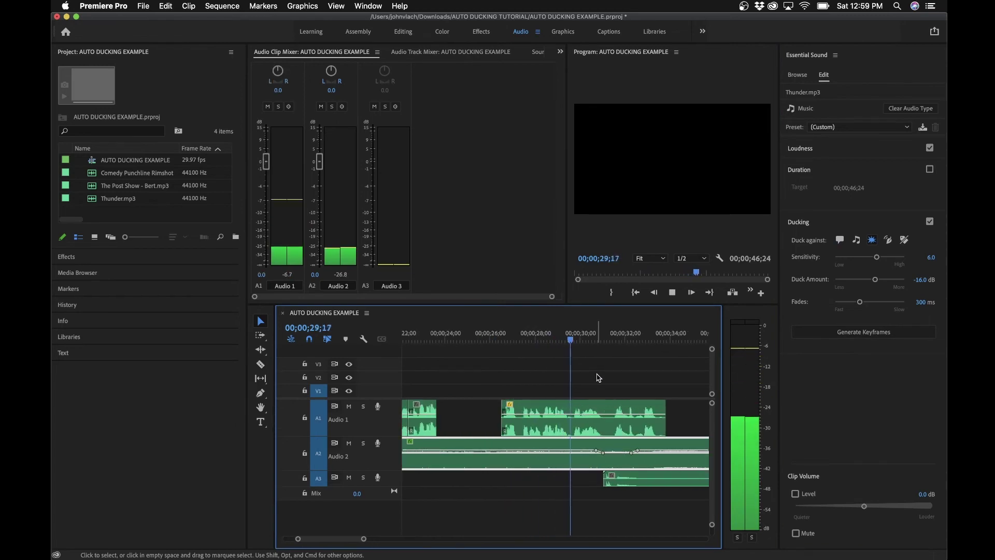
scroll(598, 377, down, 3)
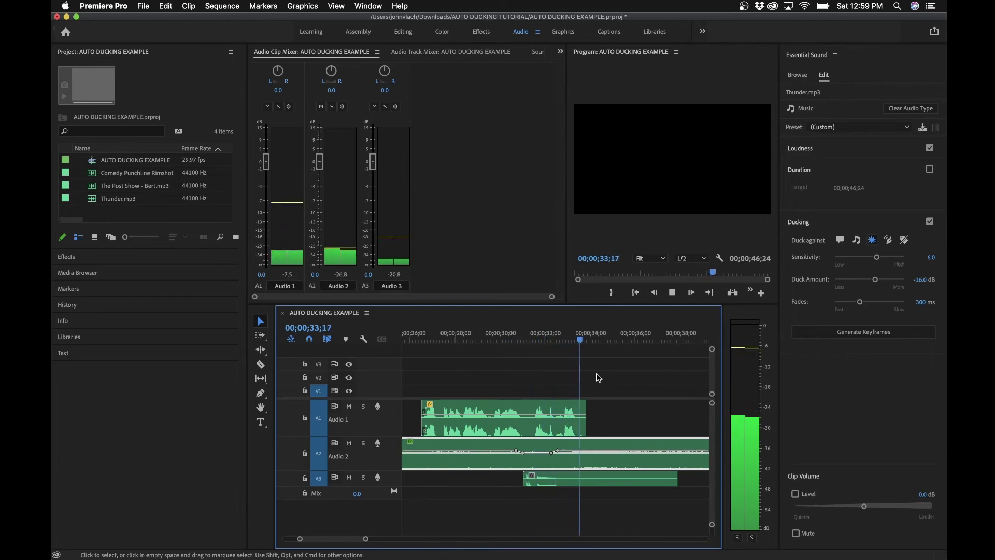
key(space)
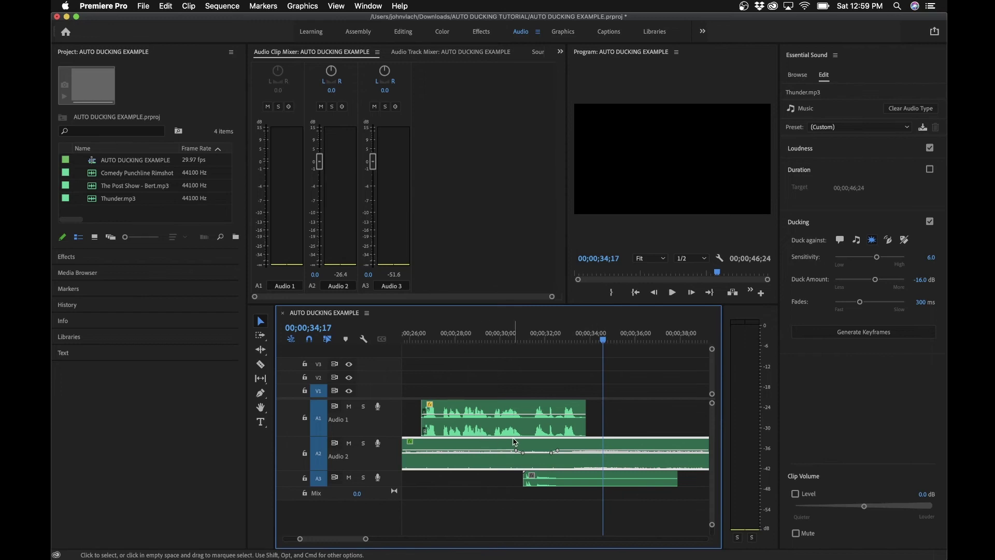
click(562, 474)
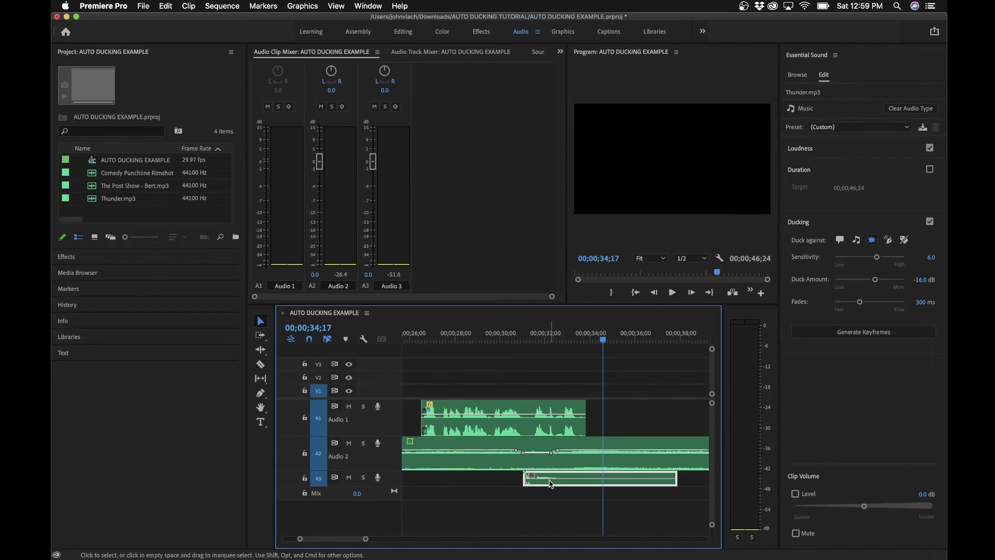
click(524, 424)
Re-enable Dialogue alongside SFX for Thunder's ducking, regenerate keyframes, and scrub to about 29 s
key(minus)
key(minus)
key(minus)
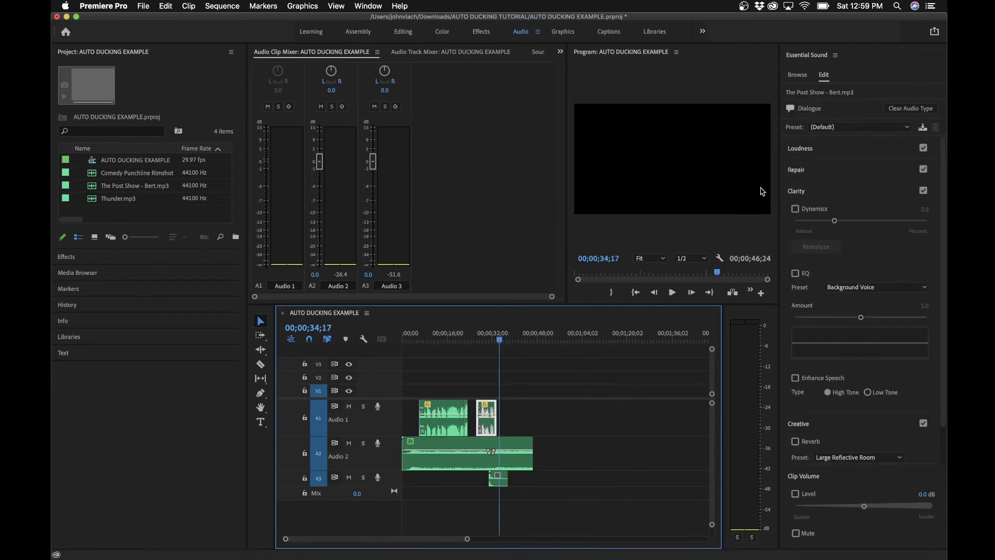
click(459, 465)
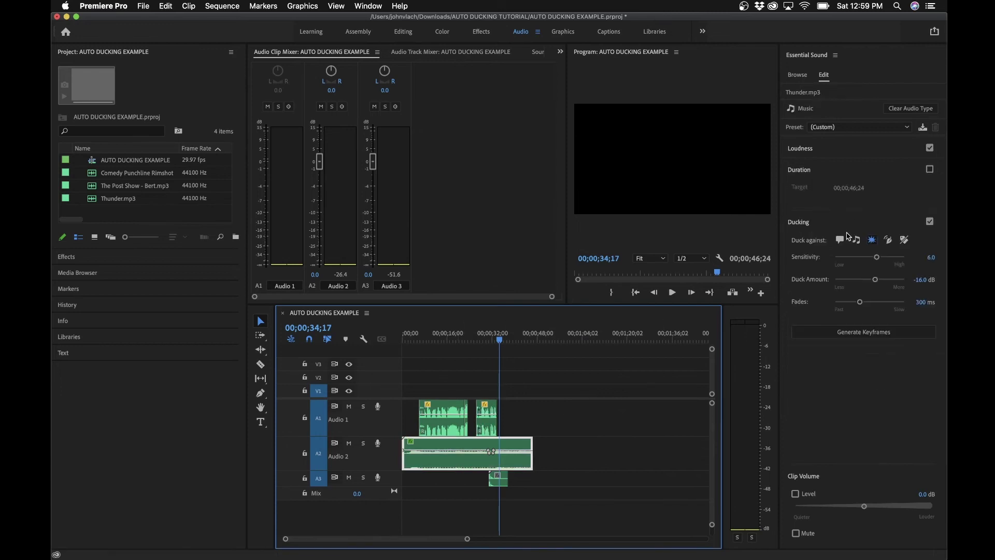
click(840, 241)
click(856, 333)
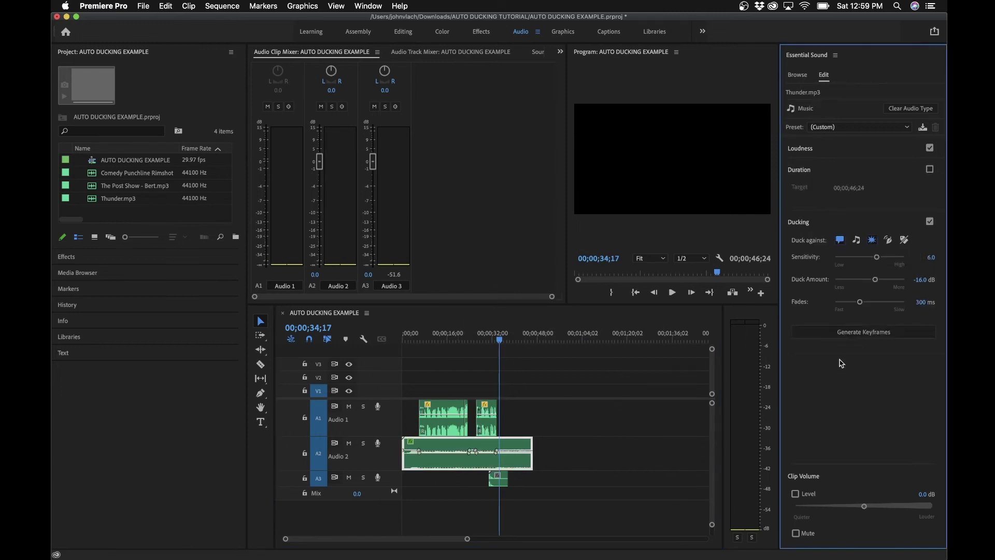
click(412, 338)
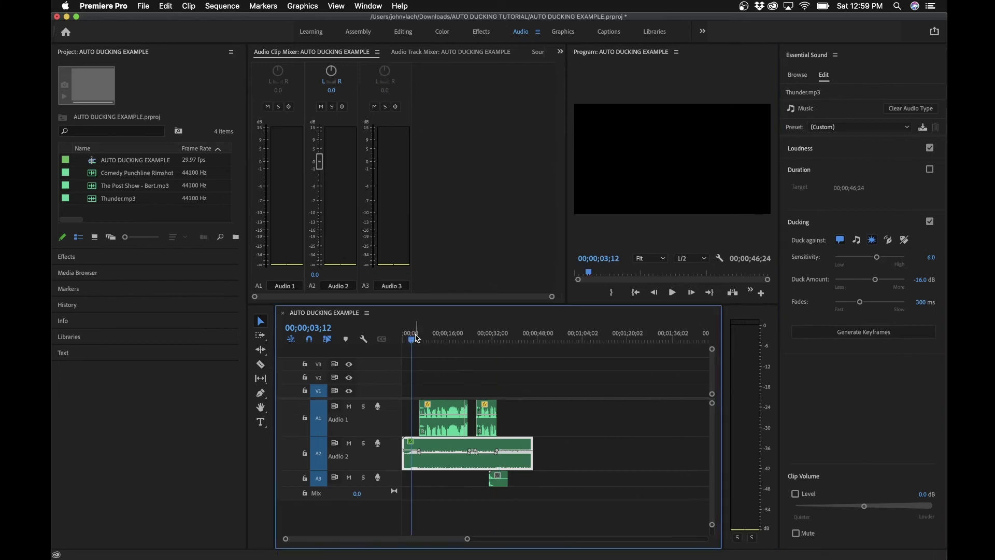
drag(412, 338, 486, 346)
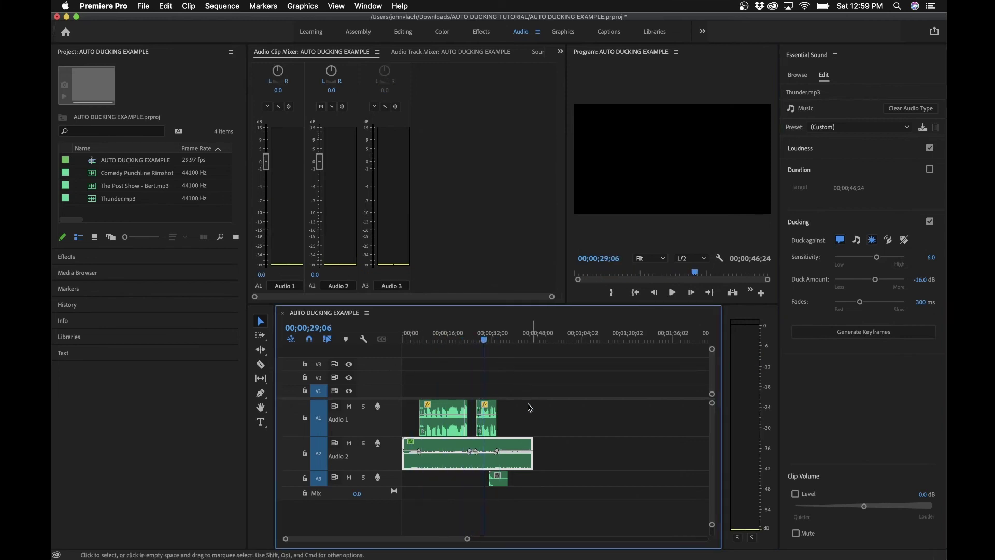